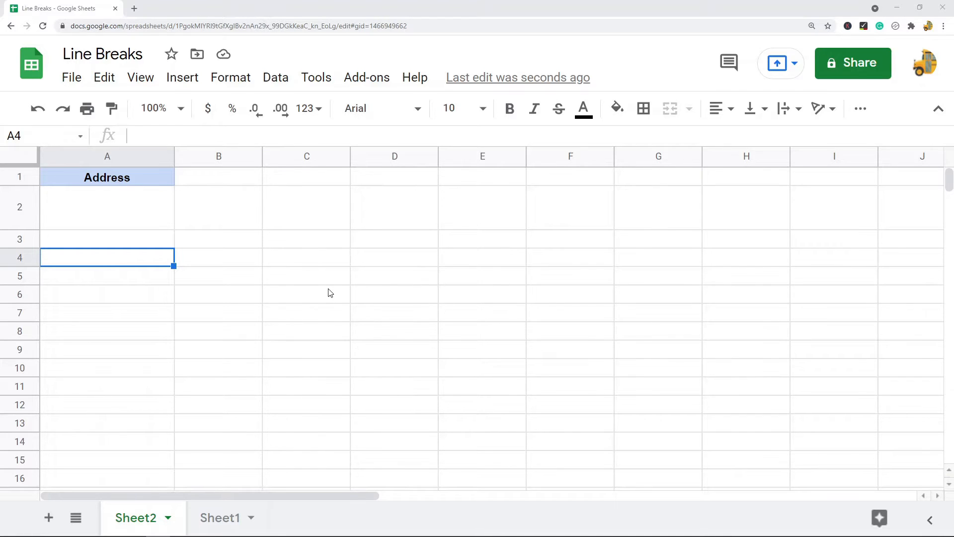
# Step: Enter a person's full name in cell A4
pyautogui.click(196, 135)
pyautogui.write('M')
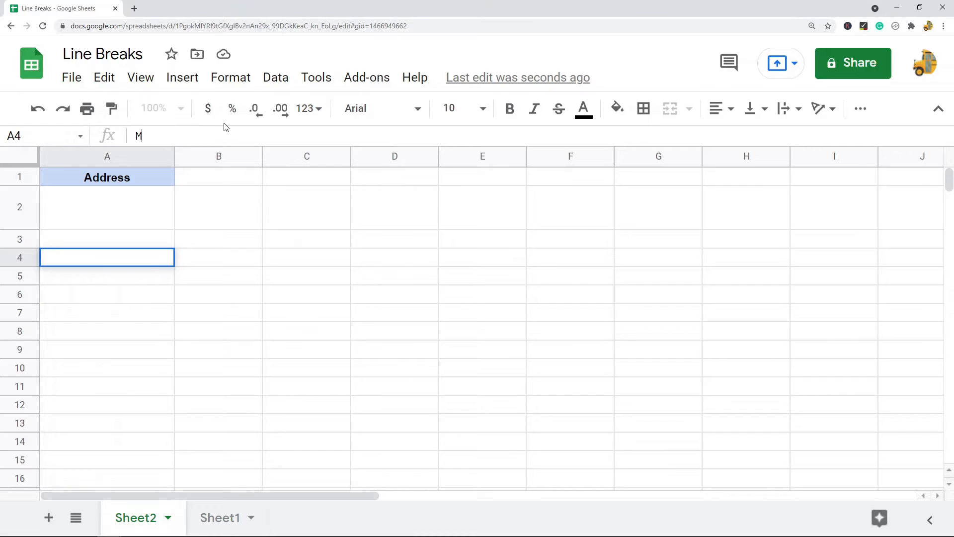
pyautogui.write('att Johnson')
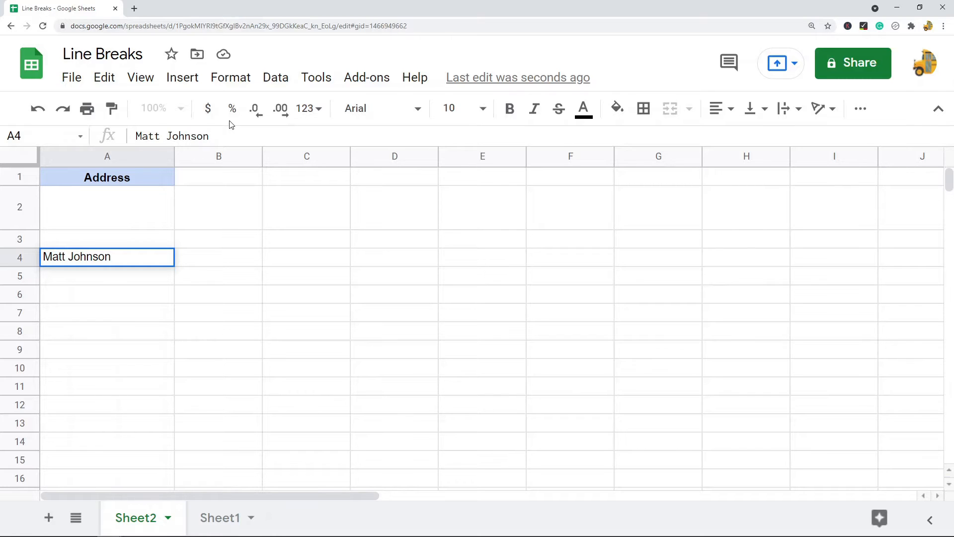
pyautogui.press('Return')
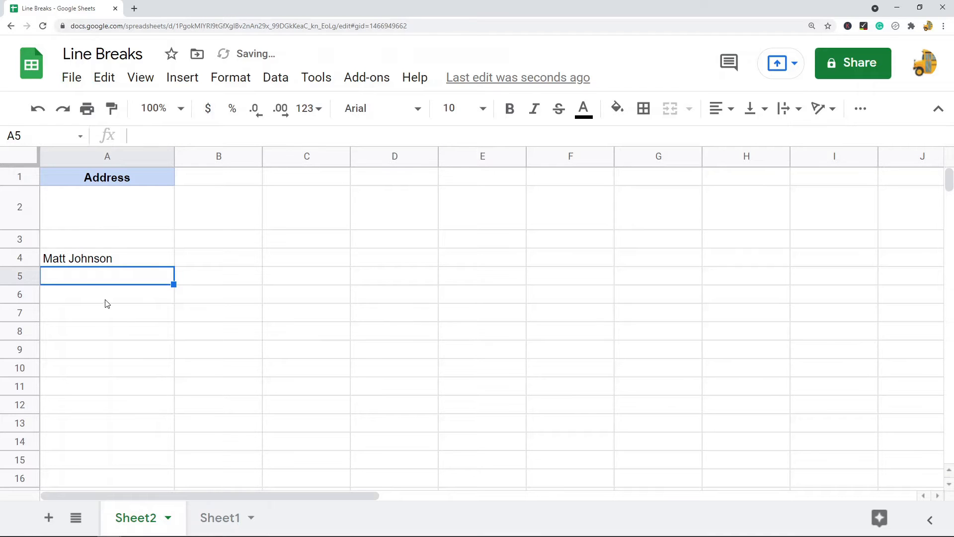
pyautogui.click(110, 262)
pyautogui.click(91, 281)
pyautogui.click(133, 258)
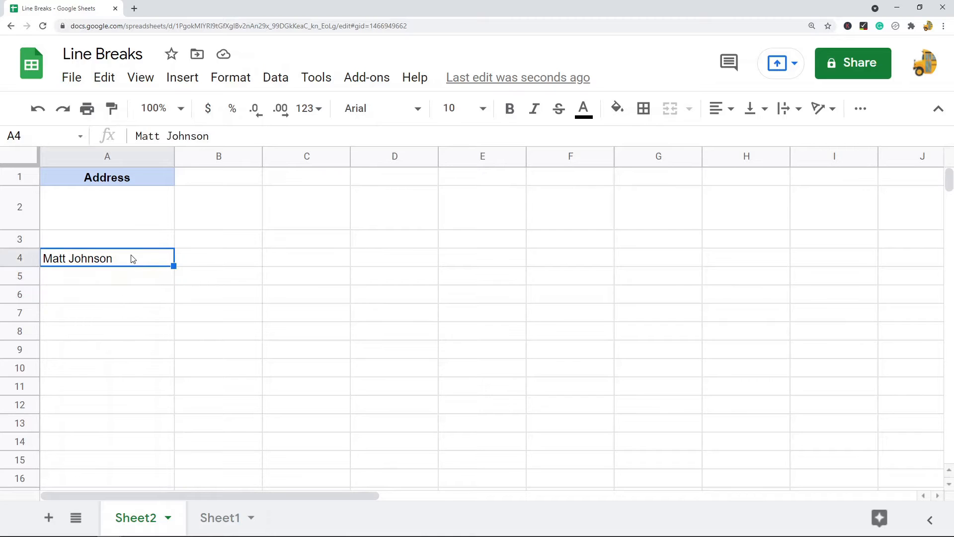
pyautogui.click(217, 137)
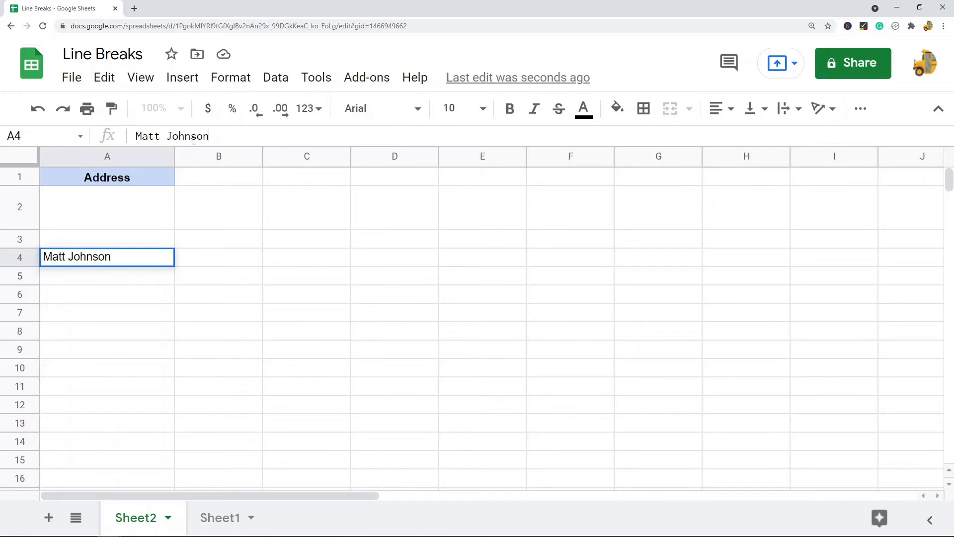
pyautogui.click(125, 336)
# Step: Replace the contents of cell A4 with the text "ALT + ENTER"
pyautogui.click(128, 260)
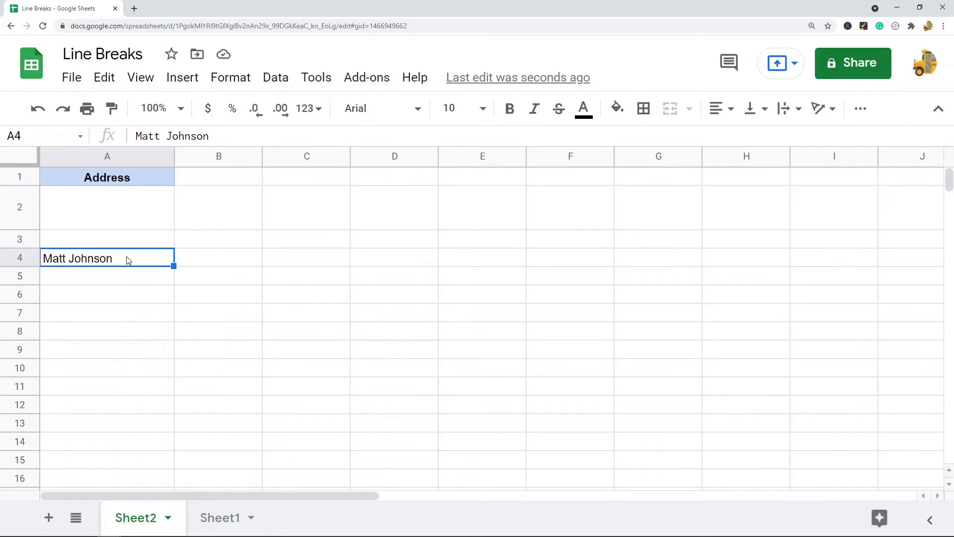
pyautogui.doubleClick(128, 260)
pyautogui.moveTo(134, 258); pyautogui.dragTo(3, 260)
pyautogui.press('BackSpace')
pyautogui.write('ALT + ENTER')
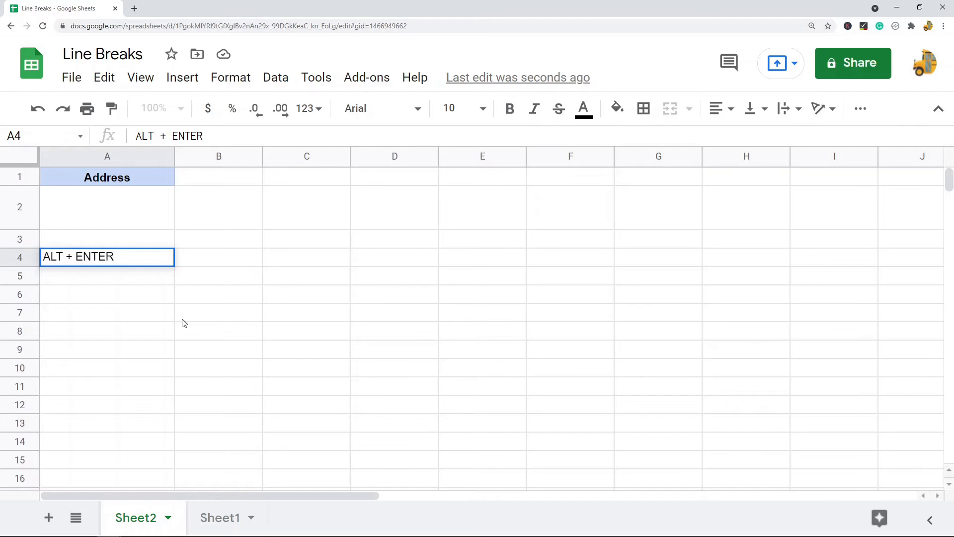
pyautogui.click(186, 347)
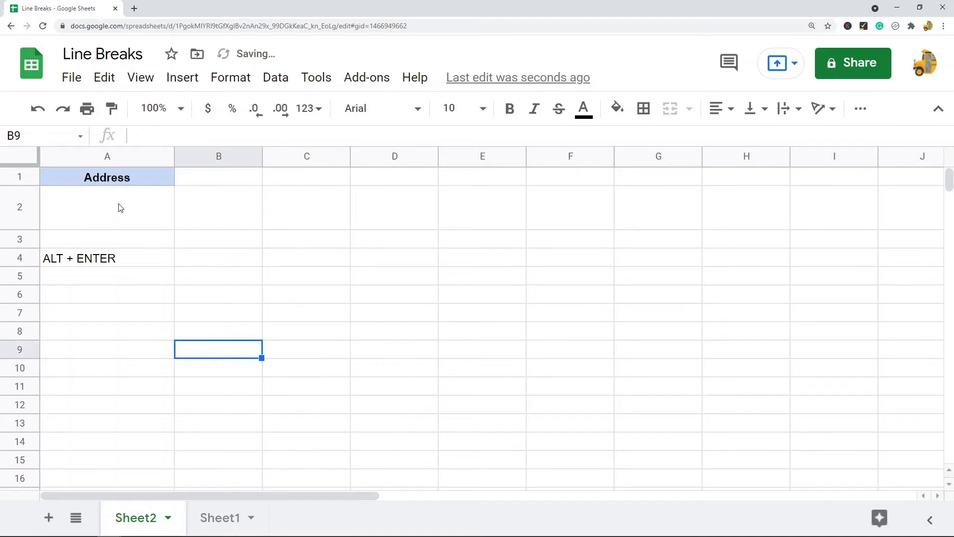
# Step: Fill cell A2 with the person's full name, street address, and city and state on three separate lines within the cell
pyautogui.doubleClick(120, 207)
pyautogui.write('Matt Johnson')
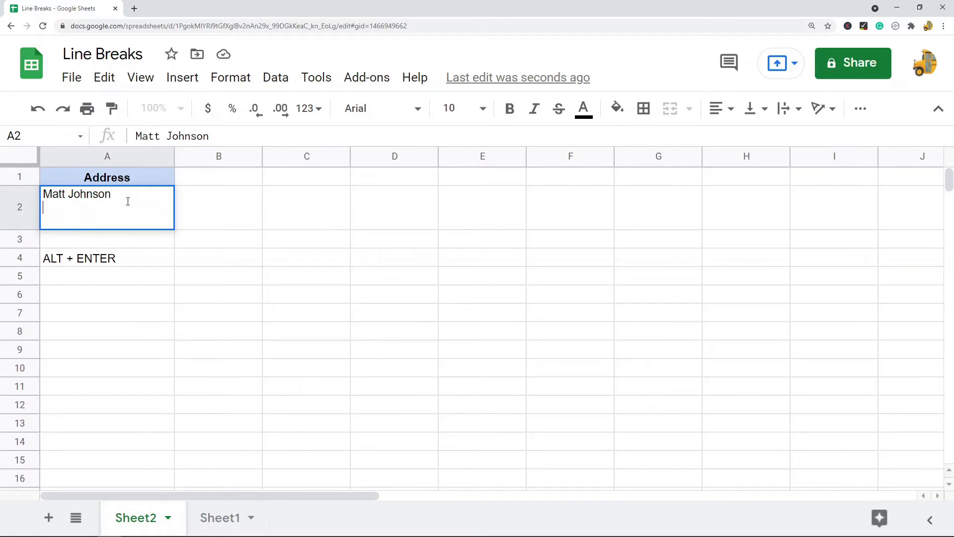
pyautogui.write('123 Main Street')
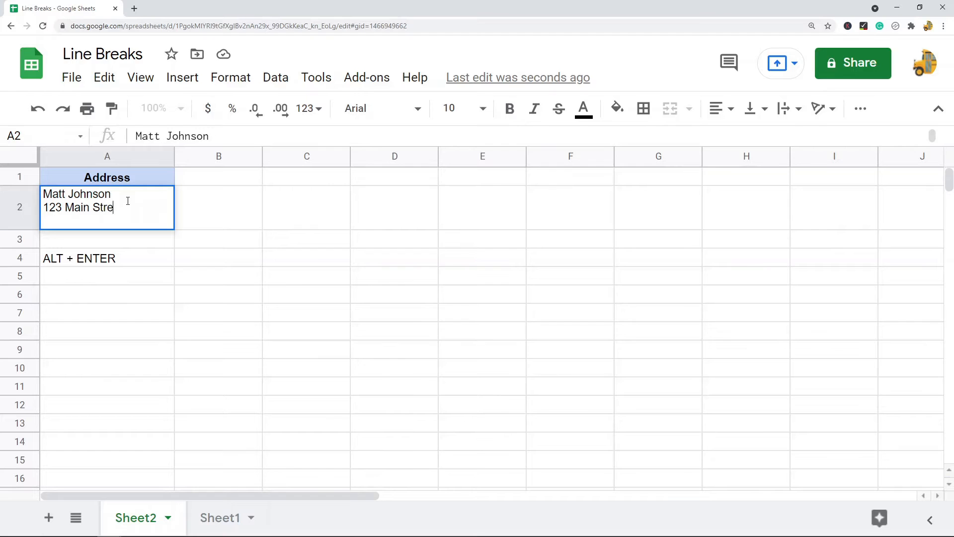
pyautogui.hotkey('alt', 'Return')
pyautogui.write('S')
pyautogui.press('BackSpace')
pyautogui.write('D')
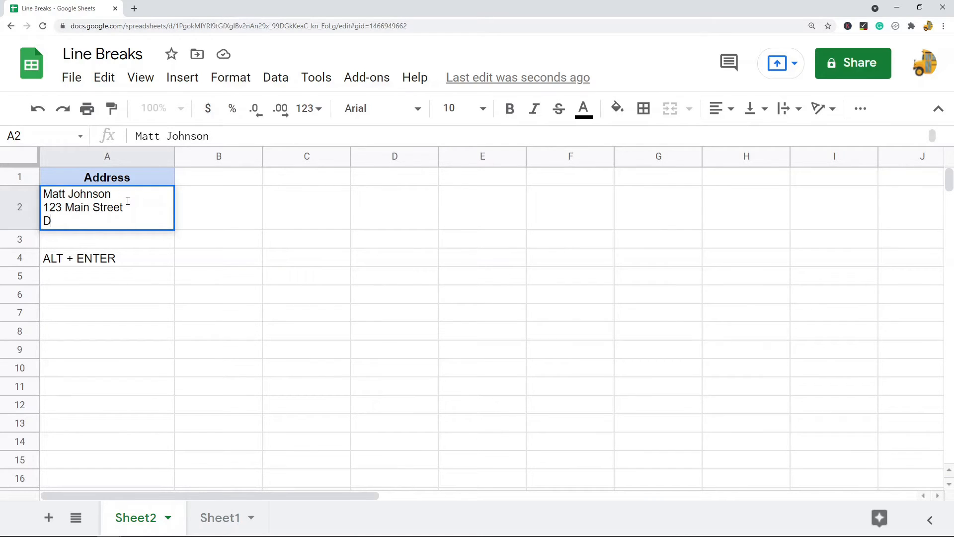
pyautogui.write('enver, Colar')
pyautogui.write('rado')
pyautogui.click(102, 274)
pyautogui.click(102, 260)
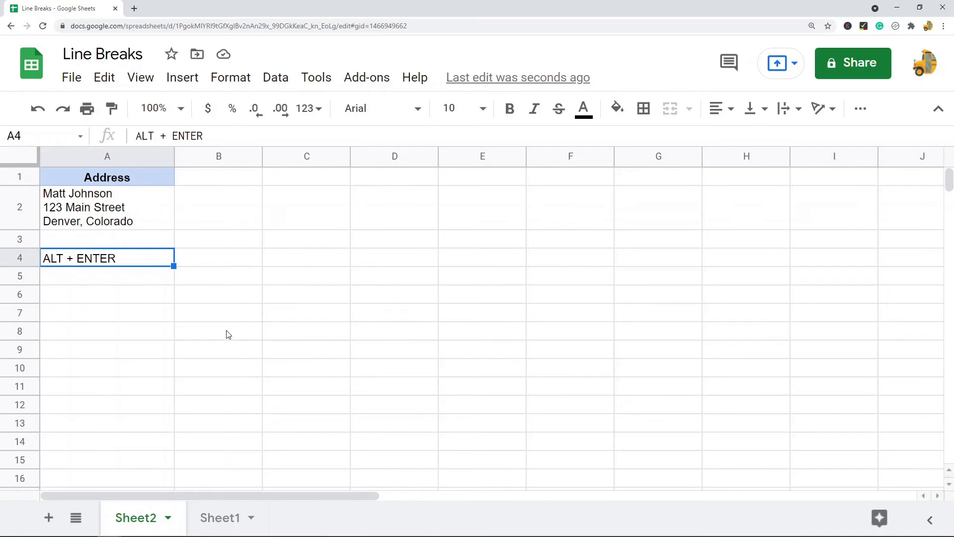
# Step: Switch to Sheet1 and compare the single-line address in A2 with the formula behind the multi-line result in B2
pyautogui.click(226, 517)
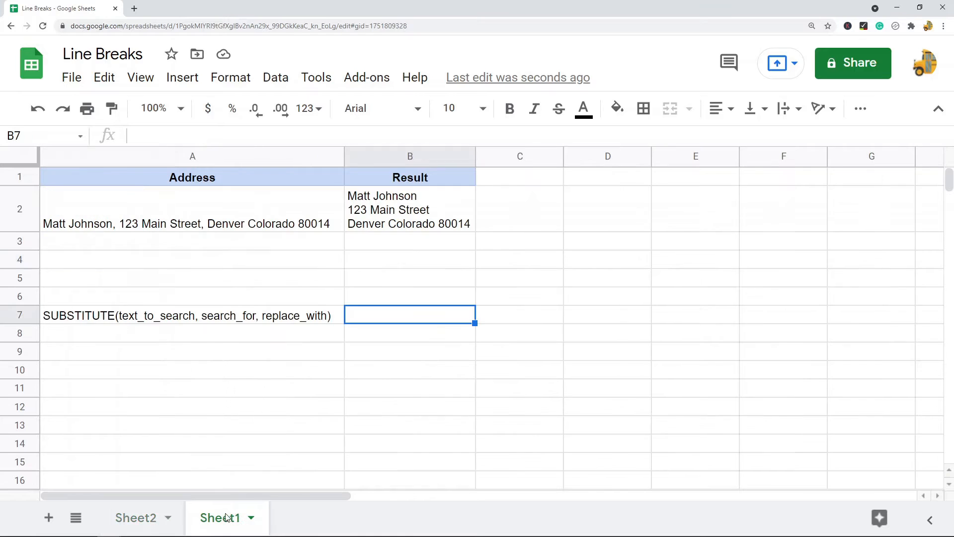
pyautogui.click(412, 388)
pyautogui.click(277, 226)
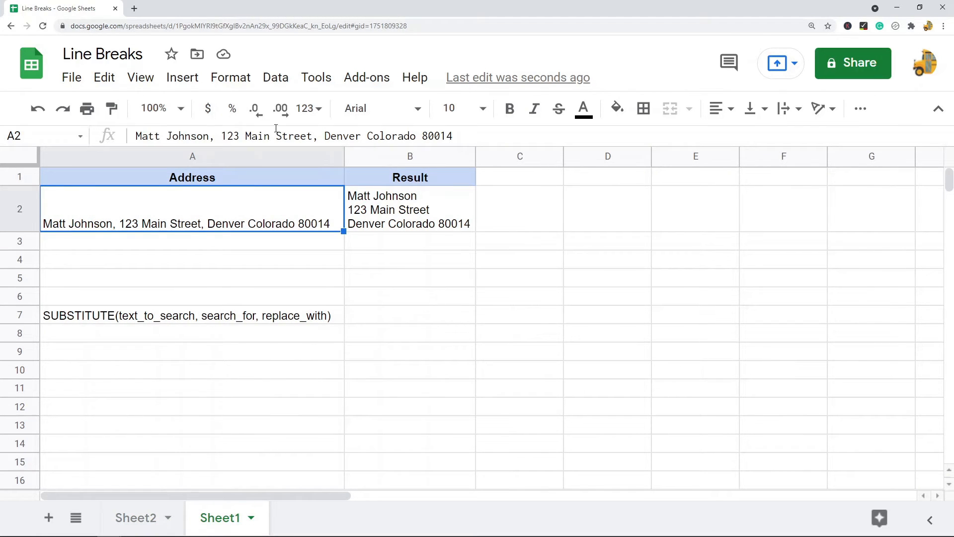
pyautogui.click(403, 332)
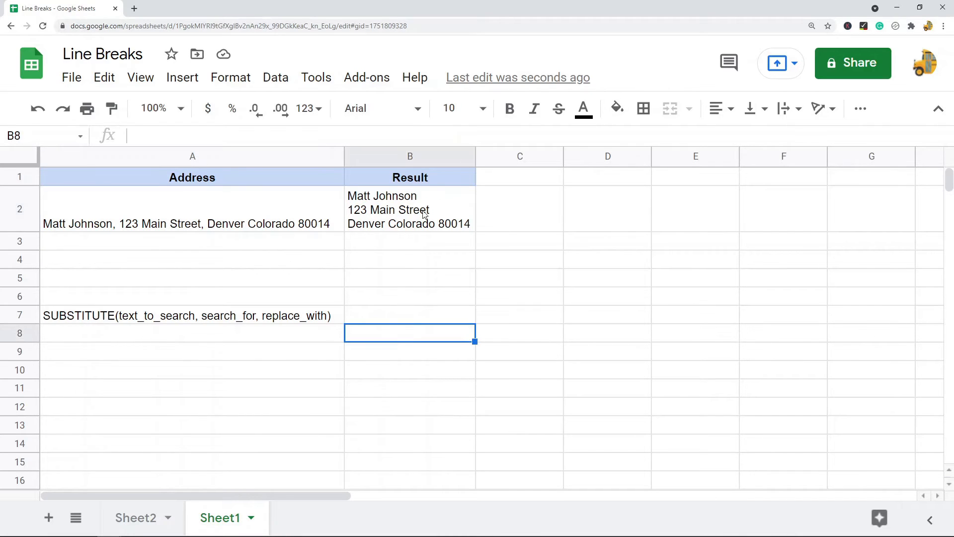
pyautogui.click(393, 221)
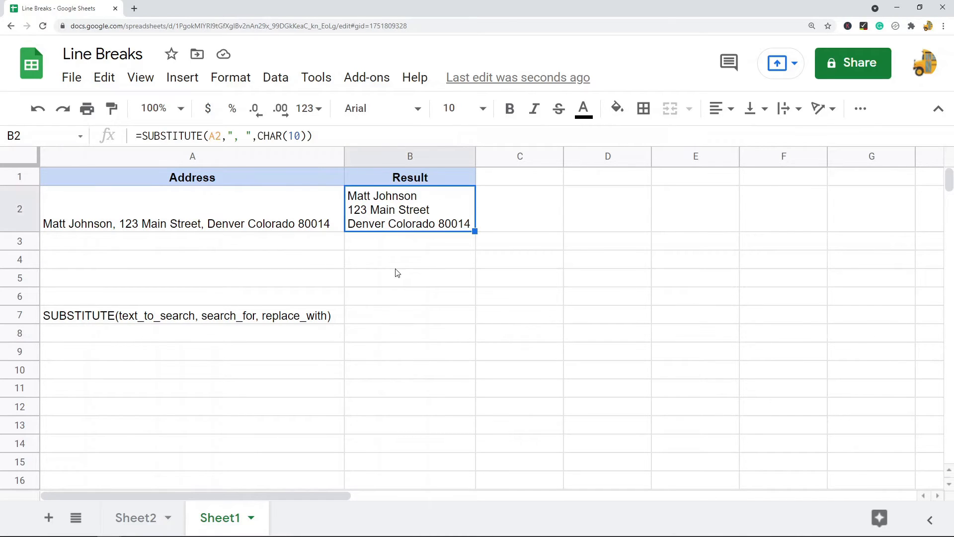
# Step: Examine the name and both comma-and-space separators within the address text in A2
pyautogui.click(150, 219)
pyautogui.moveTo(137, 137); pyautogui.dragTo(216, 137)
pyautogui.hotkey('ctrl', 'z')
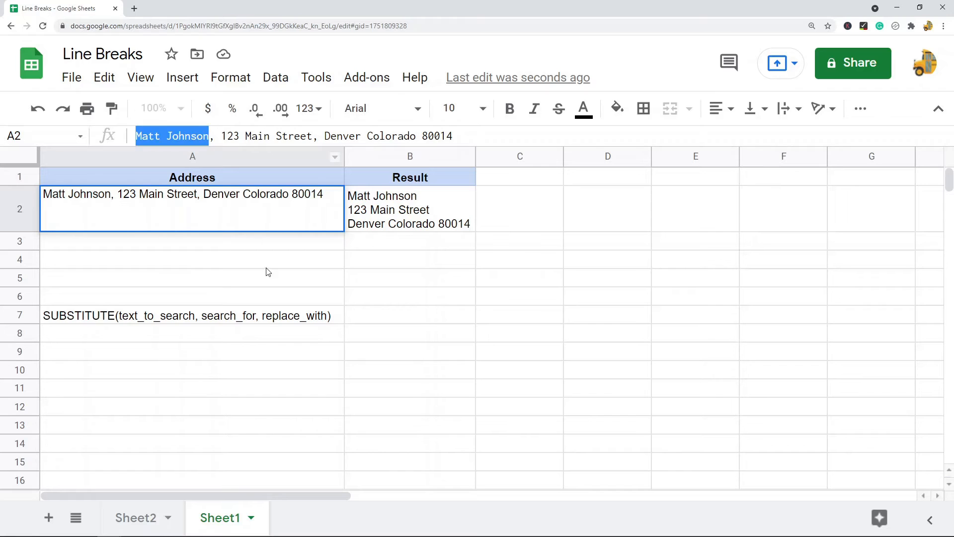
pyautogui.click(362, 278)
pyautogui.click(204, 207)
pyautogui.moveTo(222, 135); pyautogui.dragTo(209, 137)
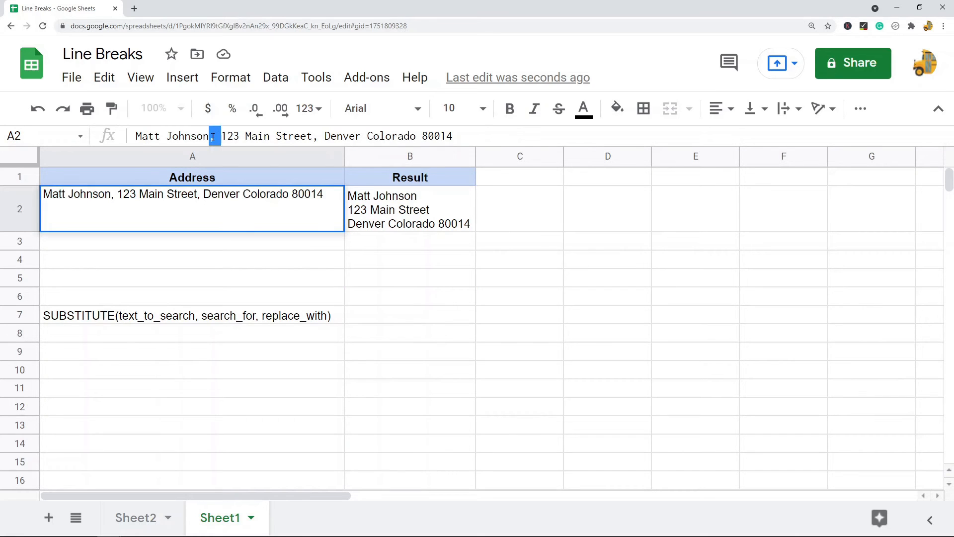
pyautogui.moveTo(325, 136); pyautogui.dragTo(313, 136)
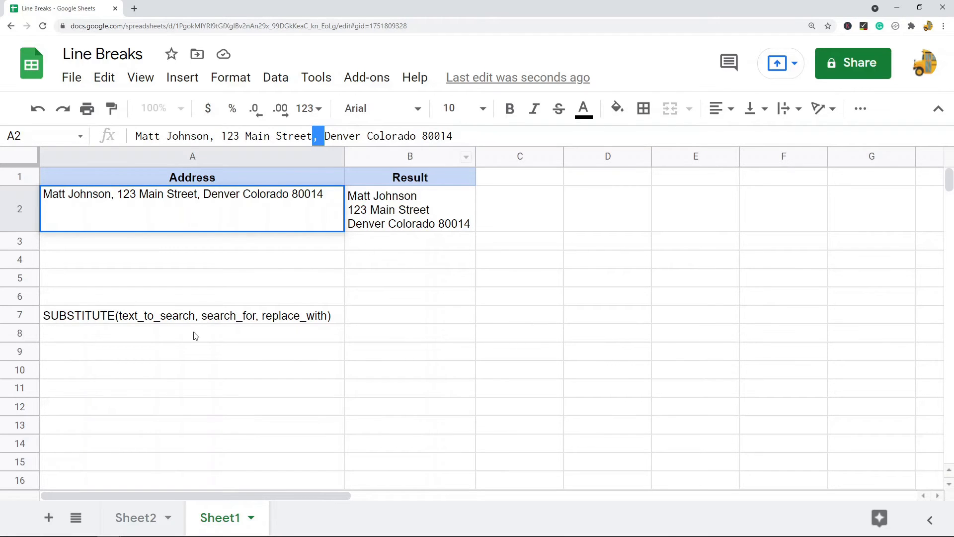
pyautogui.moveTo(210, 136); pyautogui.dragTo(222, 135)
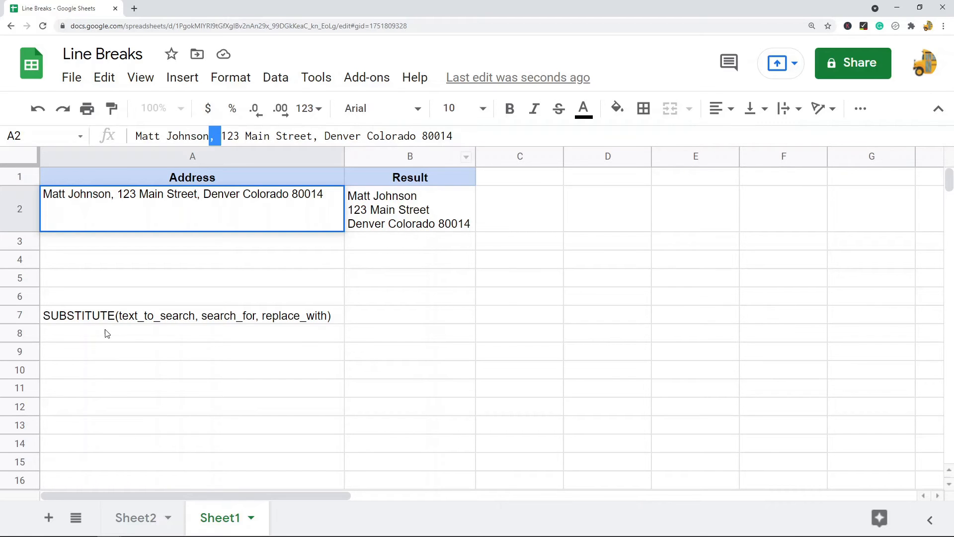
# Step: Examine the SUBSTITUTE syntax in A7 and each argument of the B2 formula: A2, ", " and CHAR(10)
pyautogui.click(169, 321)
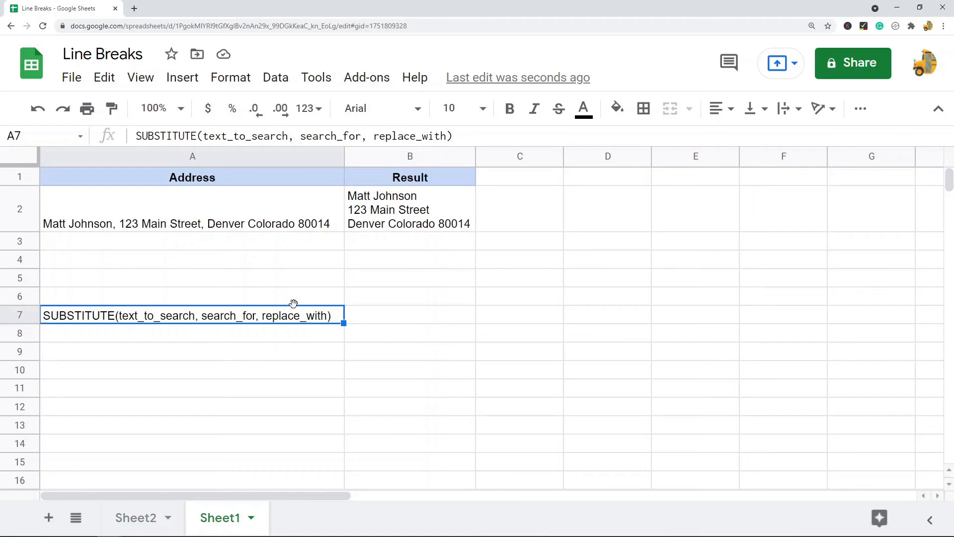
pyautogui.click(425, 219)
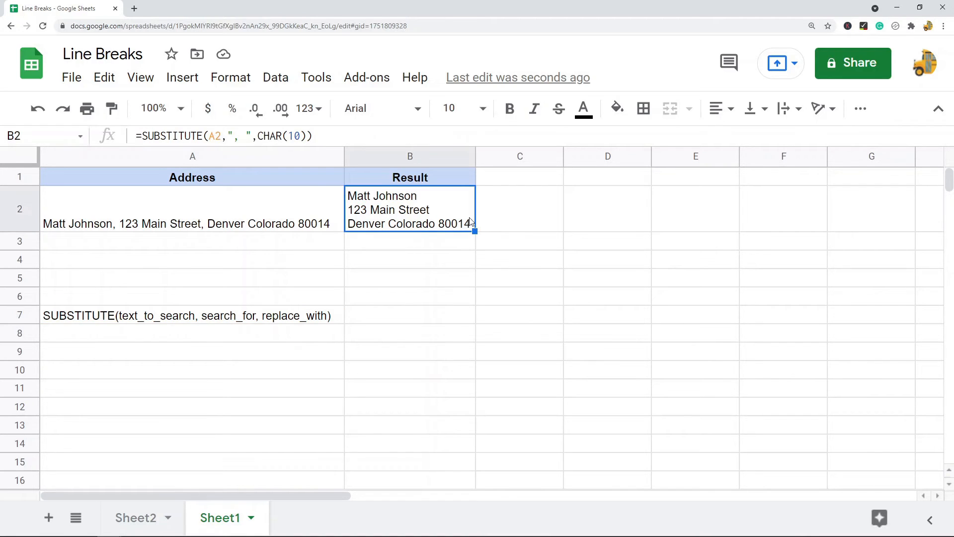
pyautogui.click(217, 136)
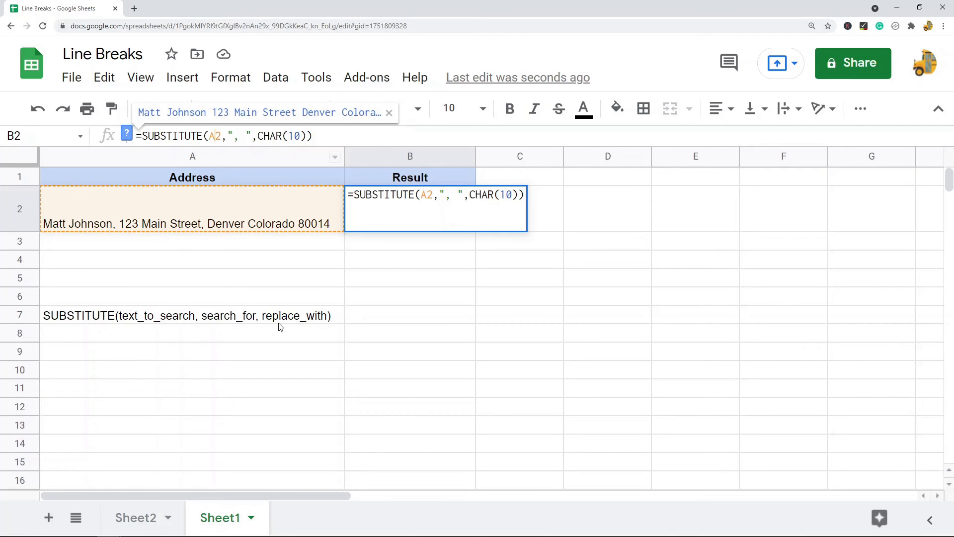
pyautogui.moveTo(251, 137); pyautogui.dragTo(227, 138)
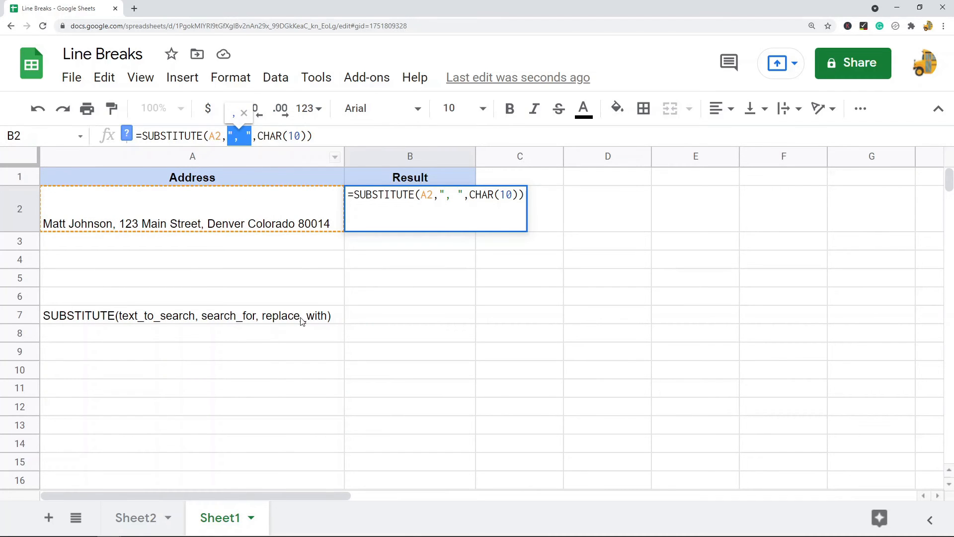
pyautogui.moveTo(258, 137); pyautogui.dragTo(307, 137)
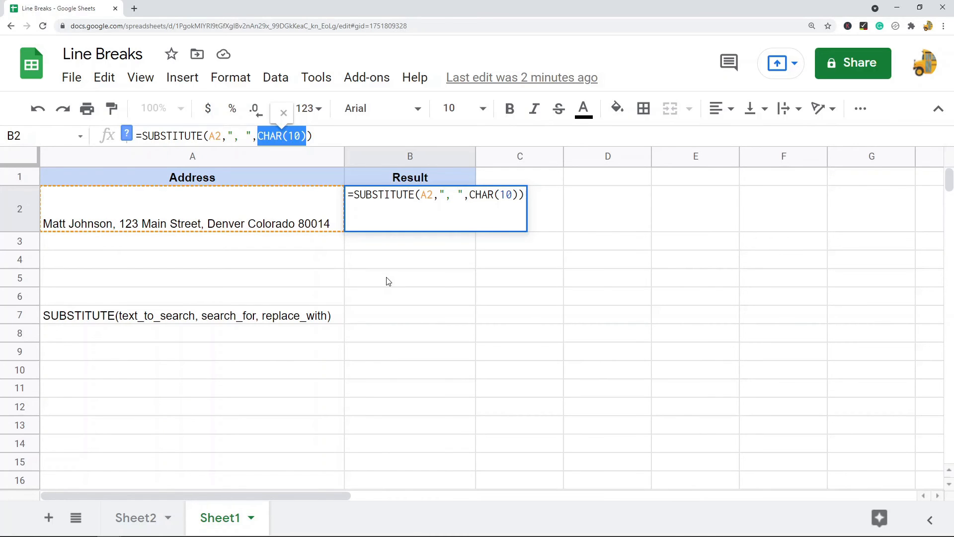
pyautogui.hotkey('ctrl', 'Return')
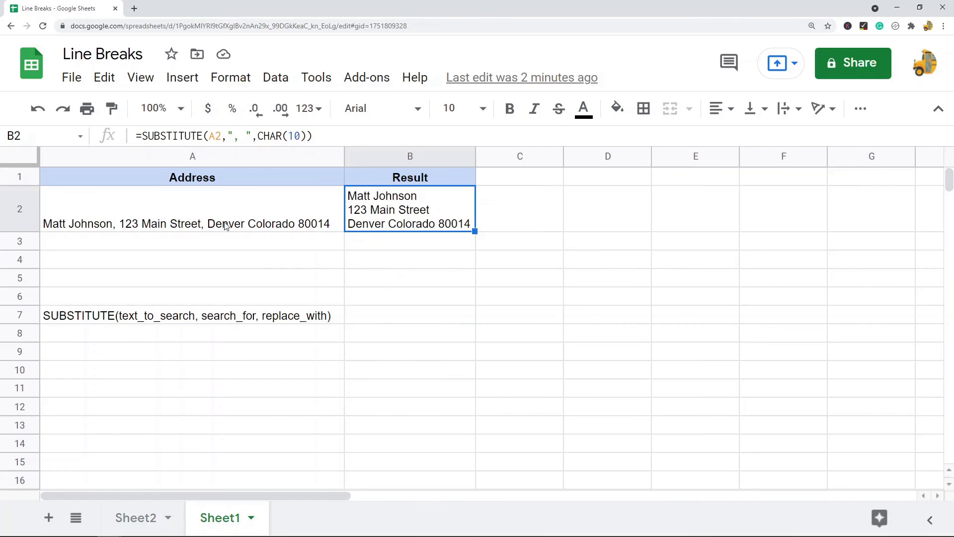
# Step: Compare the first comma-and-space separator in A2 with the search text used by the B2 formula
pyautogui.click(164, 224)
pyautogui.moveTo(223, 140); pyautogui.dragTo(209, 138)
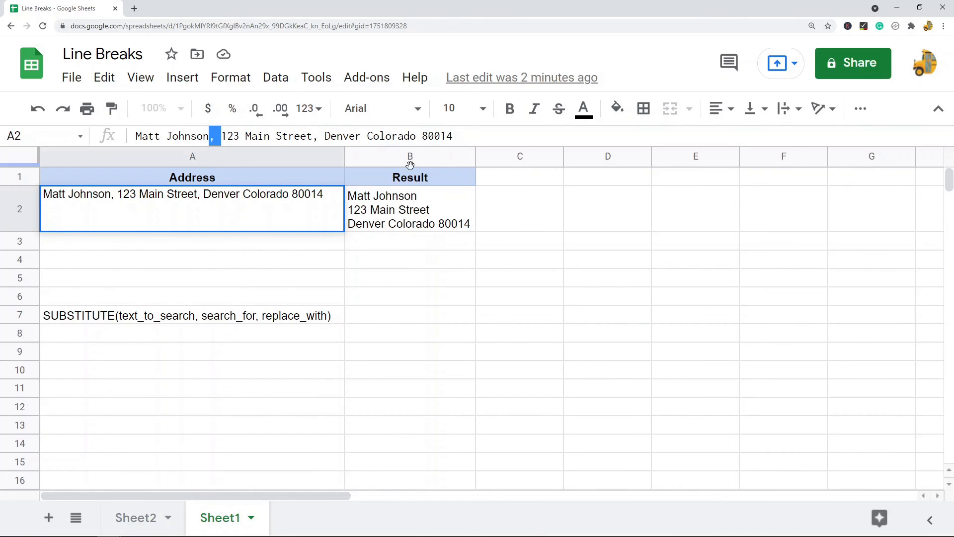
pyautogui.click(388, 281)
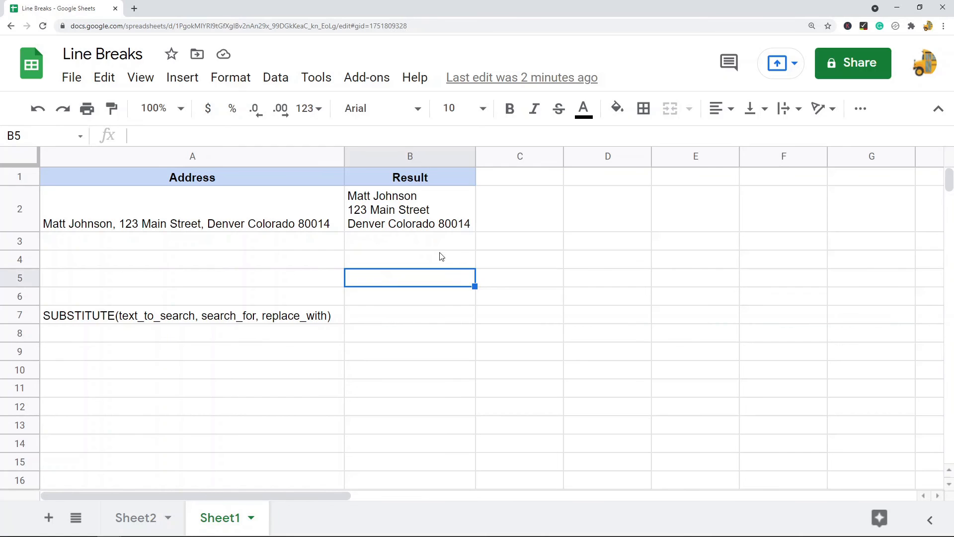
pyautogui.click(402, 223)
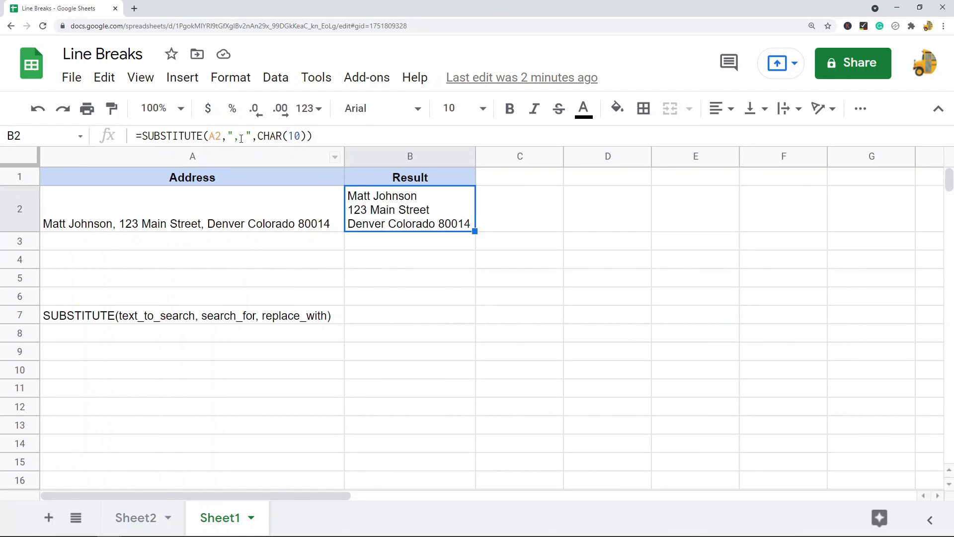
pyautogui.click(127, 224)
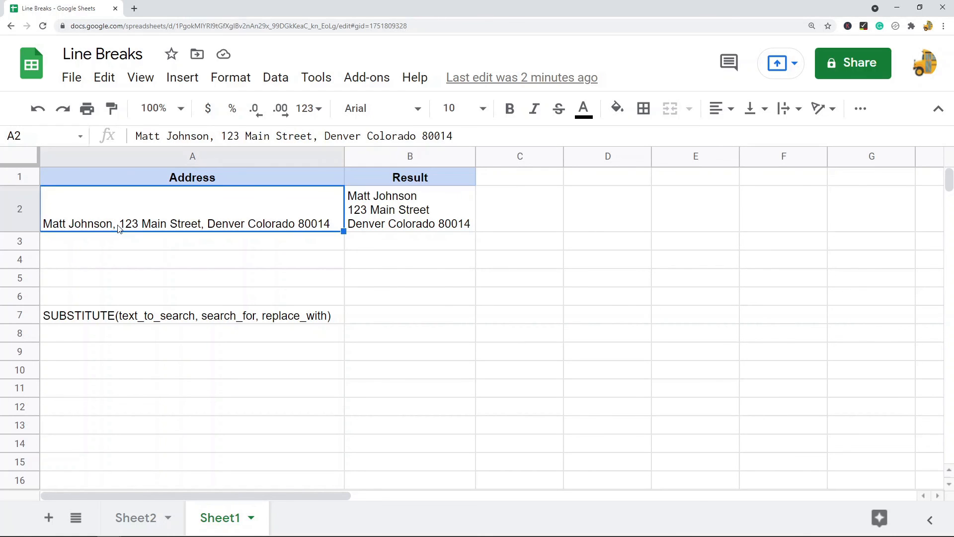
pyautogui.click(220, 137)
pyautogui.hotkey('shift', 'Left')
pyautogui.hotkey('shift', 'Left')
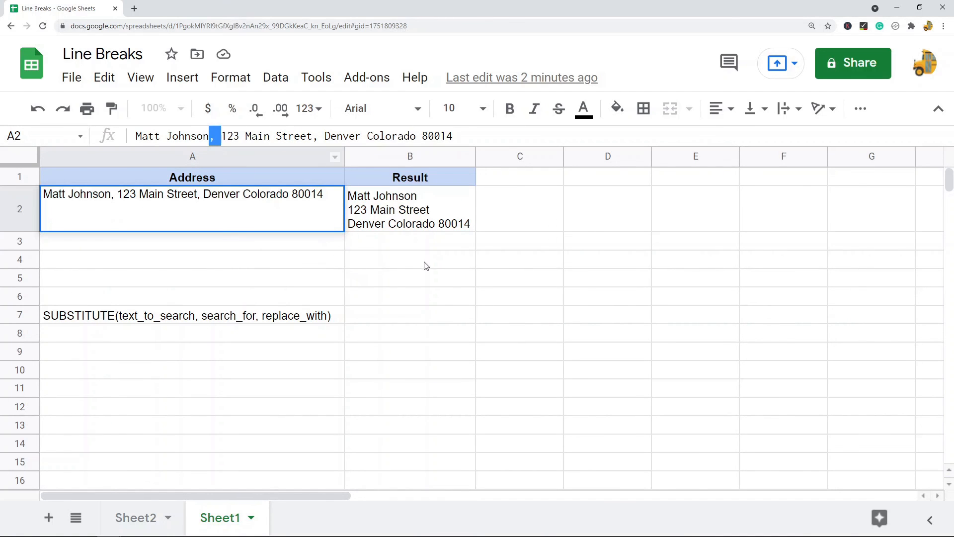